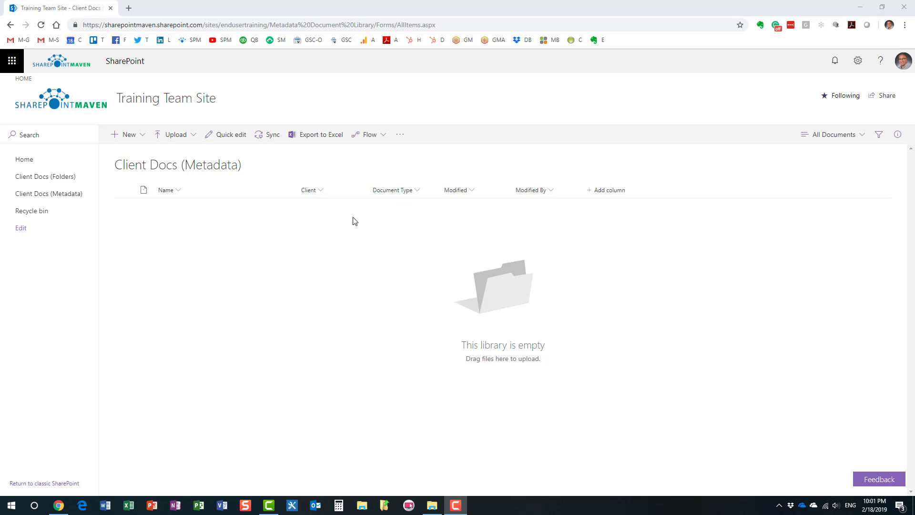
Drag the 13 Project Files documents, Agenda 20170801 through Test Doc 3 20171014, into the library.
left_click(433, 505)
left_click(784, 85)
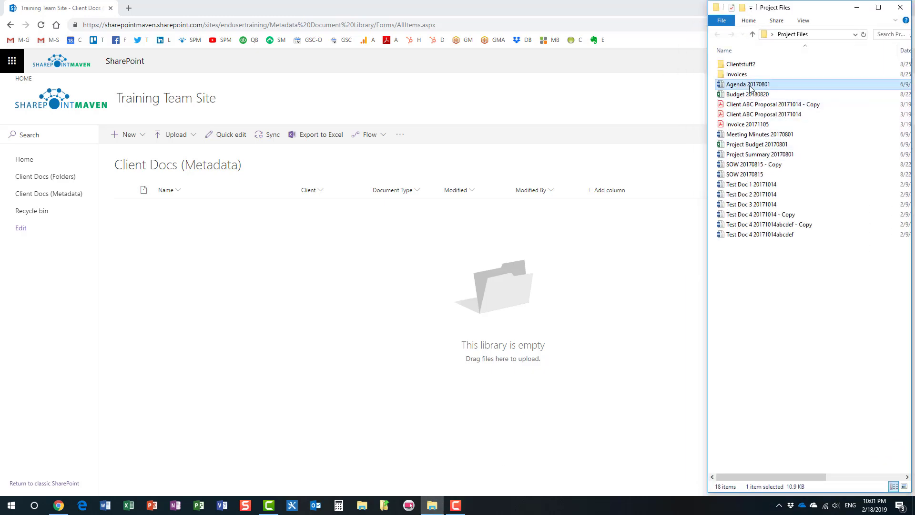
left_click(776, 204, "shift")
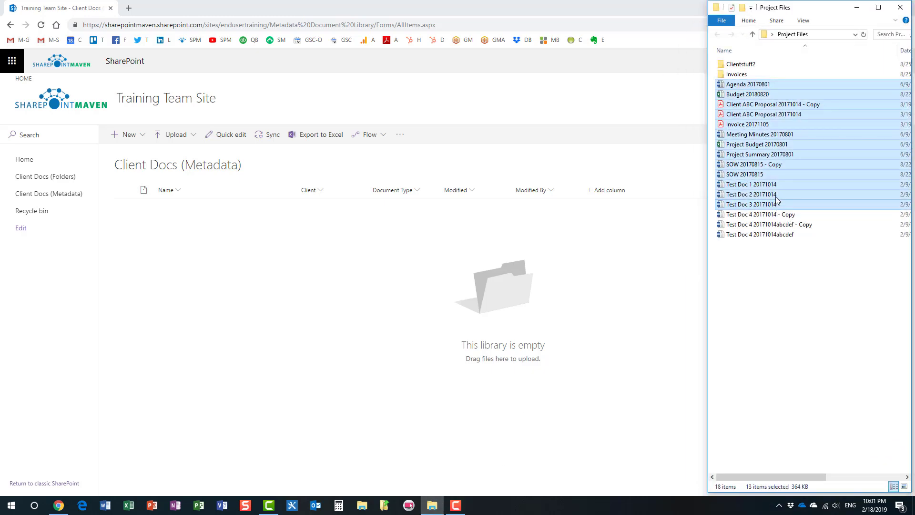
left_click_drag(748, 82, 326, 336)
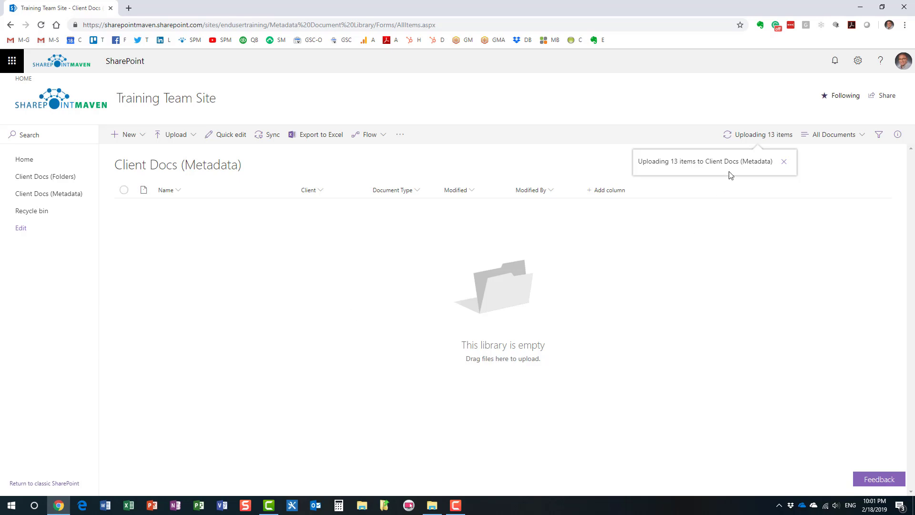
left_click(738, 140)
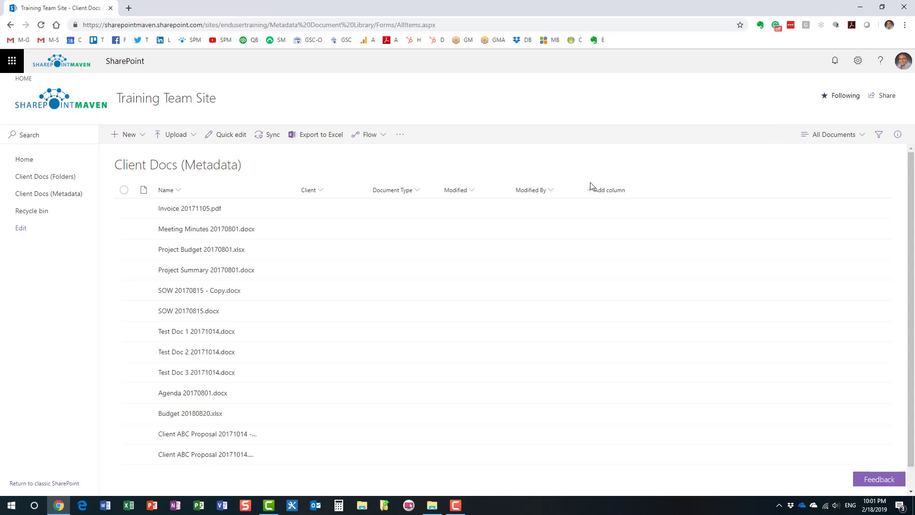
Reload the library page so the 13 uploaded files are listed.
right_click(360, 96)
left_click(389, 124)
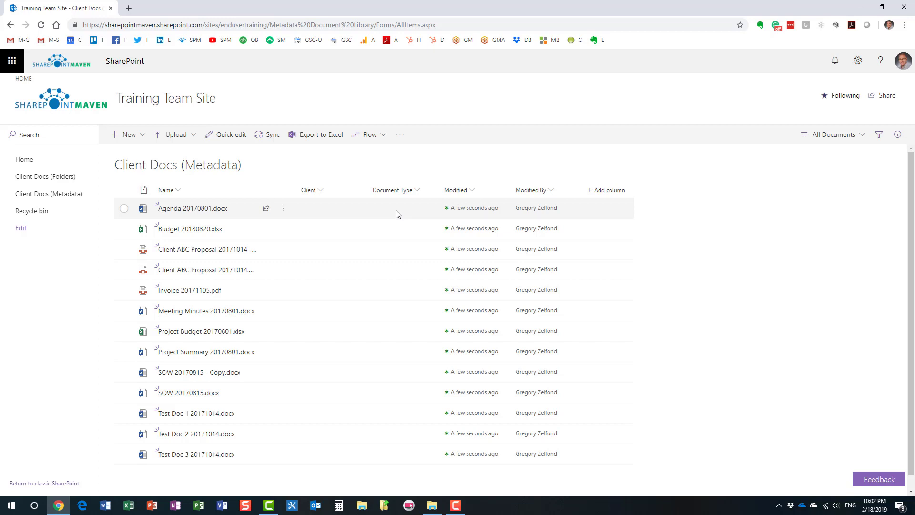
In Agenda 20170801.docx's details pane, set Client to Facebook and Document Type to Contract.
left_click(123, 210)
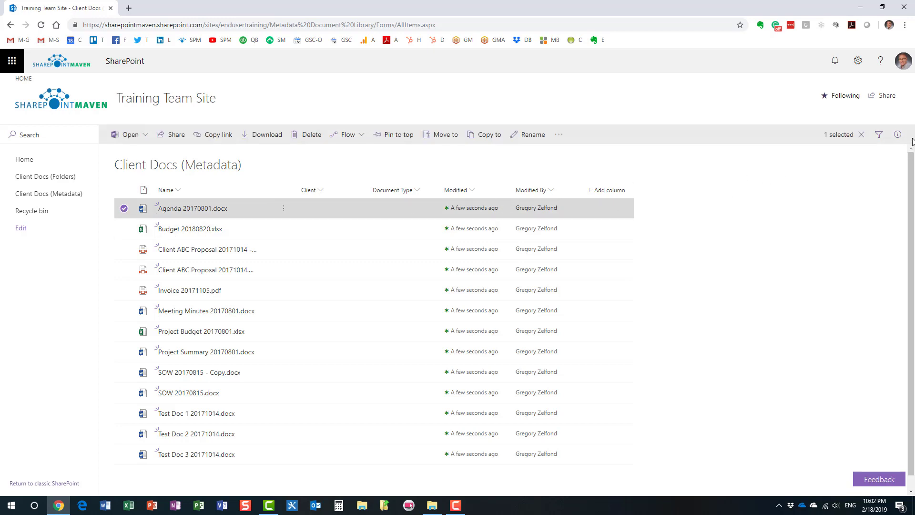
left_click(898, 135)
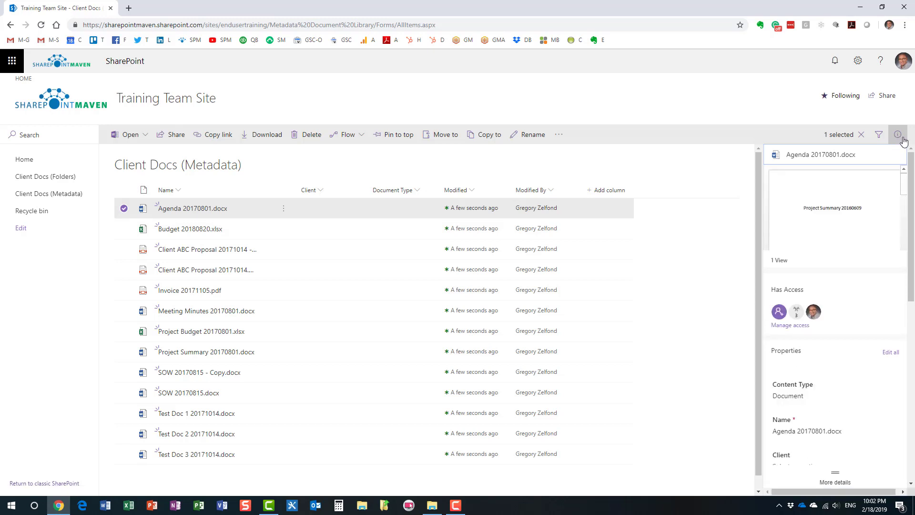
scroll(850, 306, "down", 3)
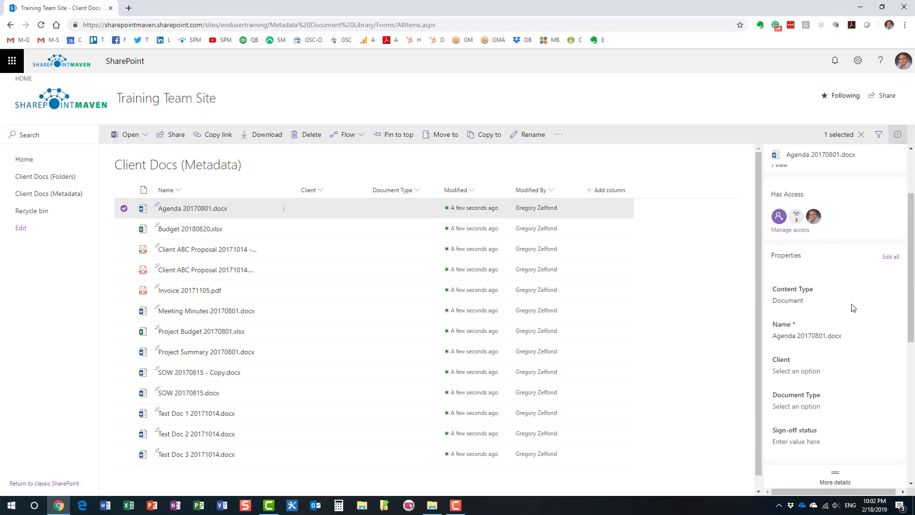
left_click(805, 341)
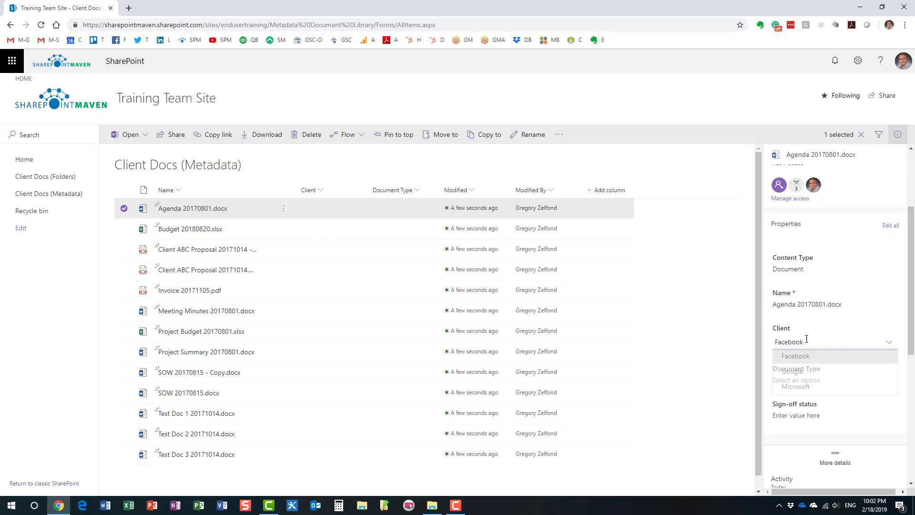
left_click(812, 356)
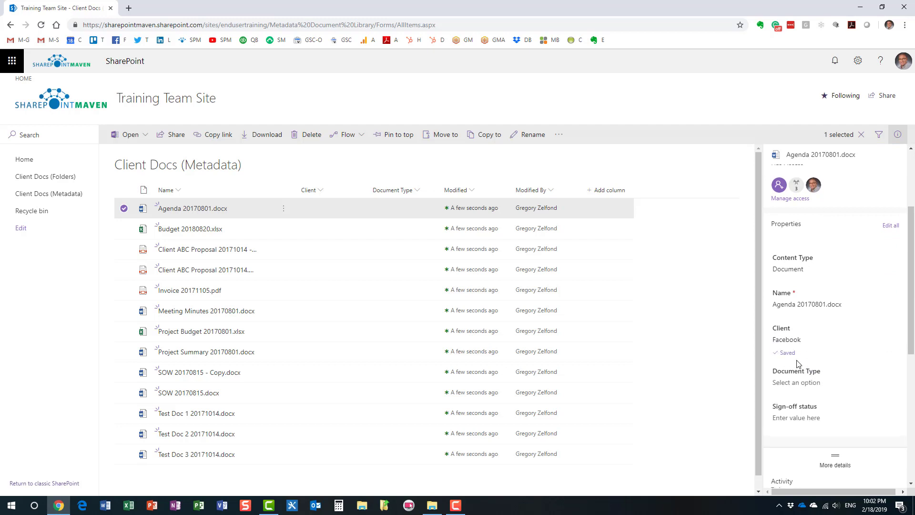
left_click(801, 377)
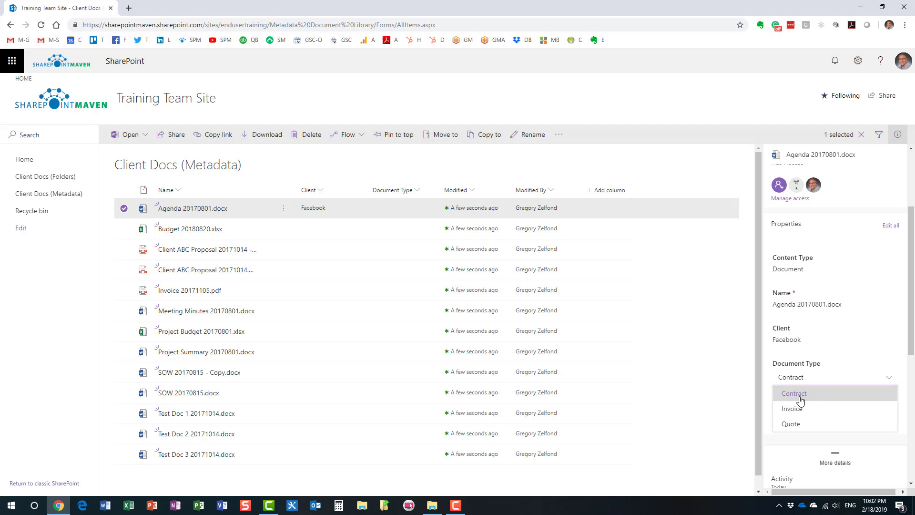
left_click(798, 399)
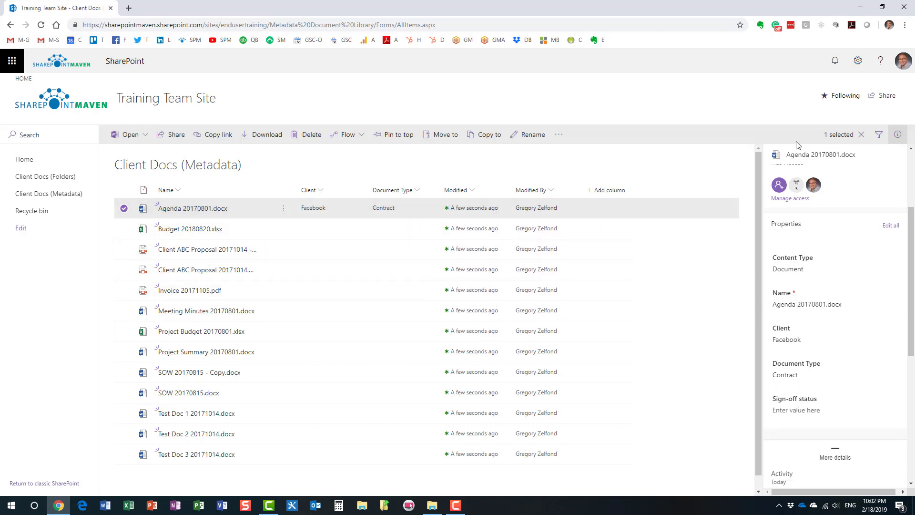
left_click(898, 135)
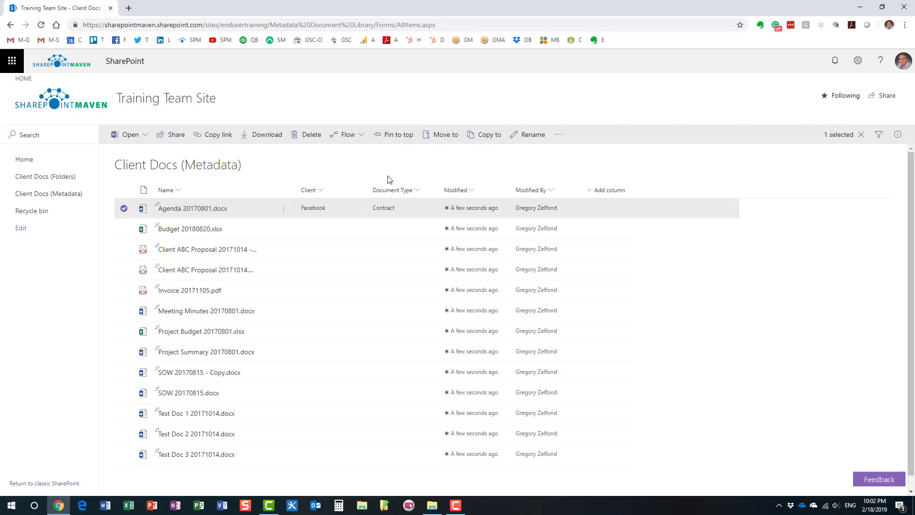
left_click(124, 209)
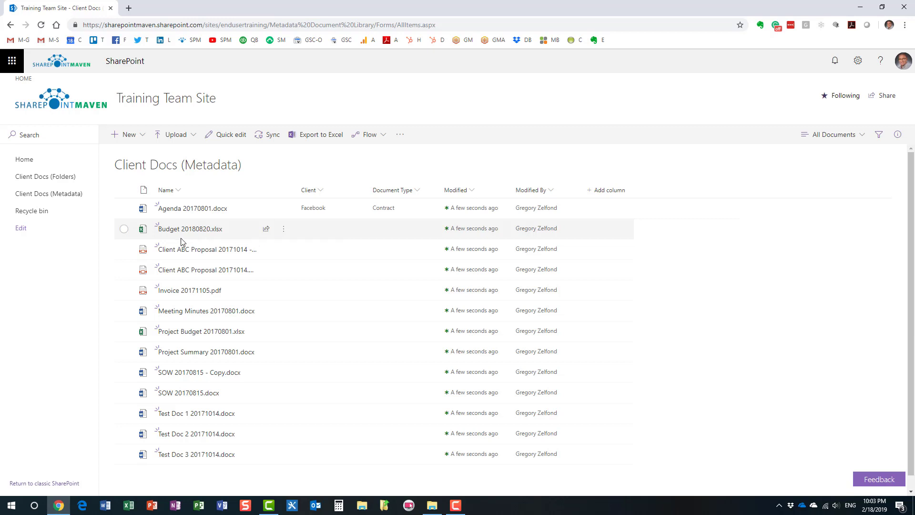
Bulk-set Client Google and Document Type Invoice on Budget 20180820.xlsx and both Client ABC Proposals.
left_click(124, 229)
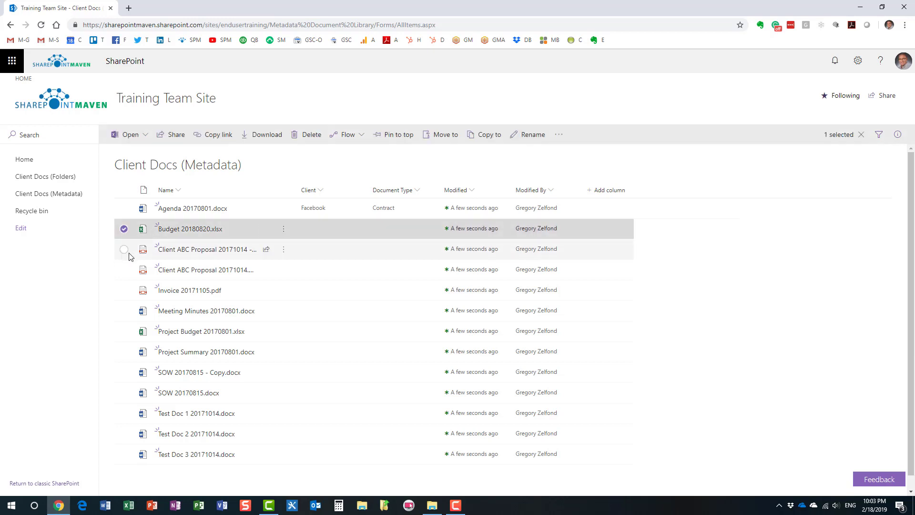
left_click(123, 248)
left_click(123, 270)
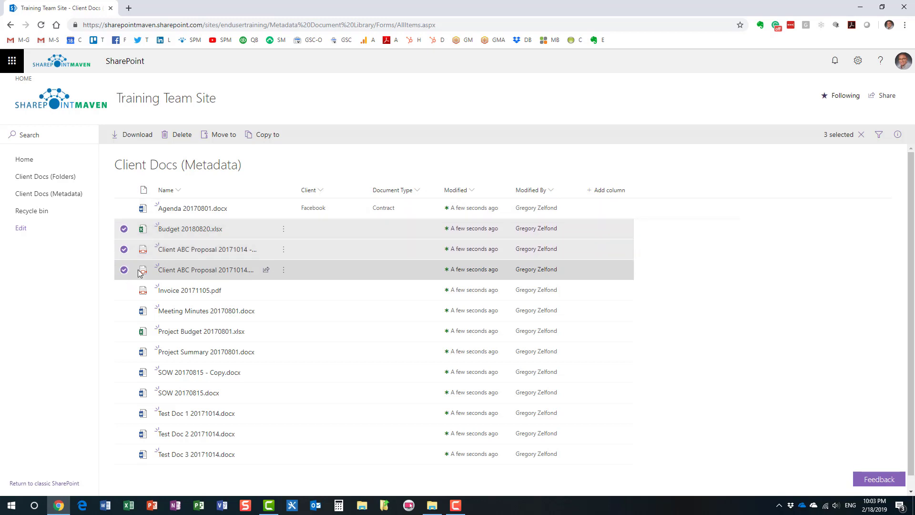
left_click(898, 135)
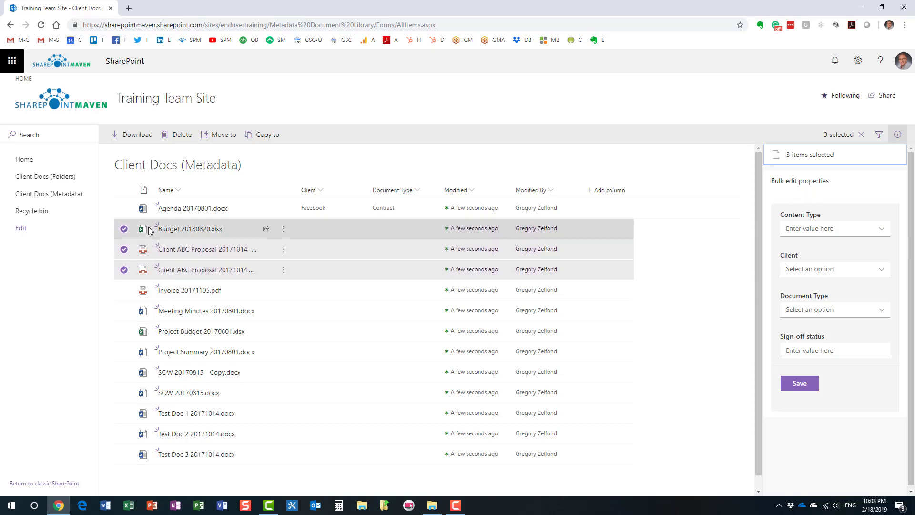
left_click(817, 274)
left_click(807, 300)
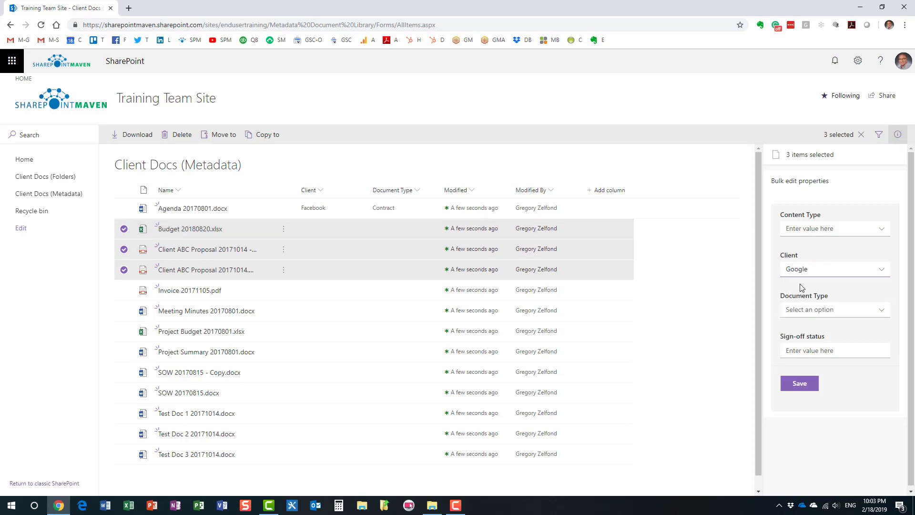
left_click(807, 311)
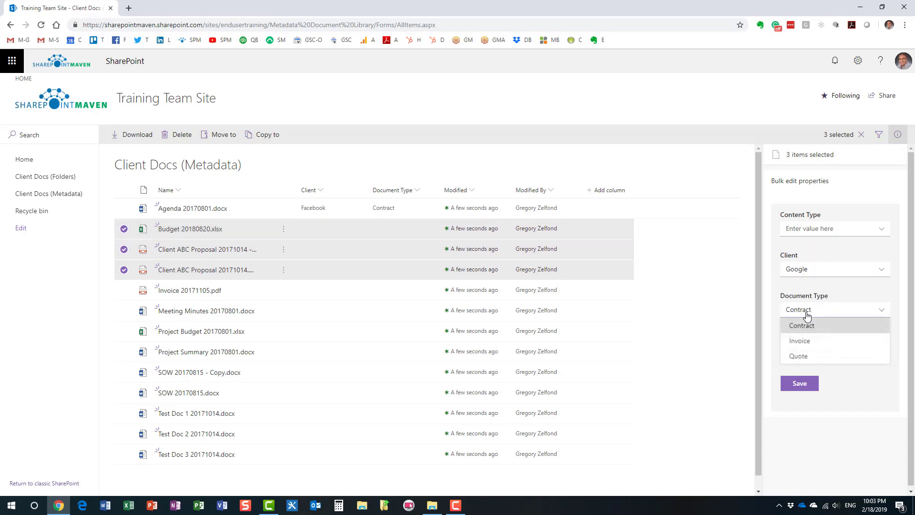
left_click(805, 341)
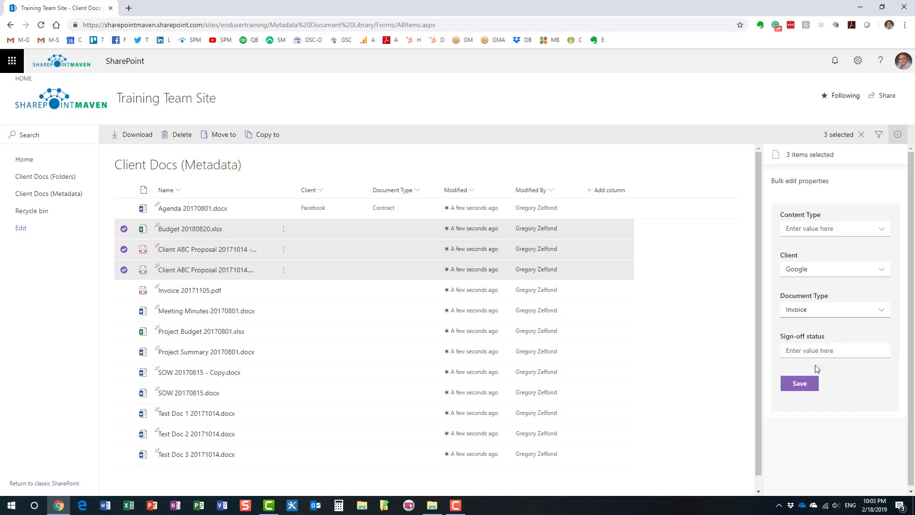
left_click(810, 382)
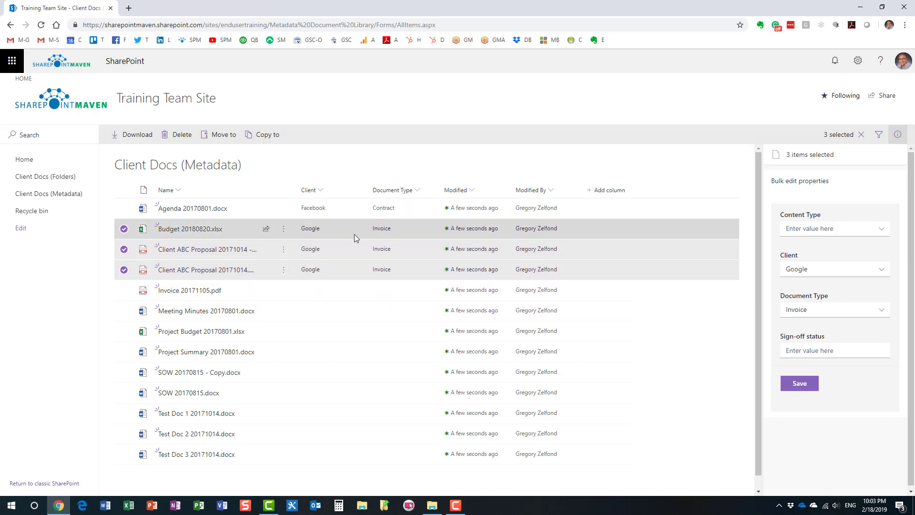
Close the details pane and clear the three-file selection.
left_click(897, 134)
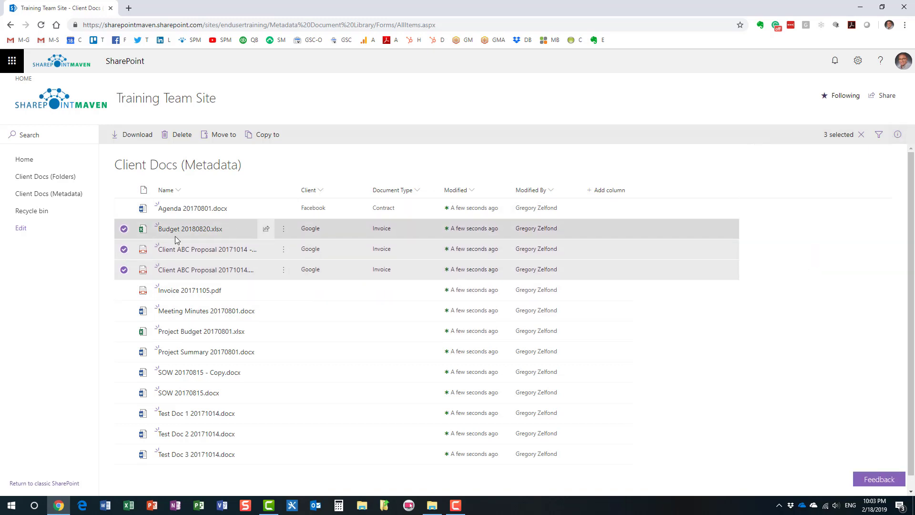
left_click(124, 228)
left_click(124, 249)
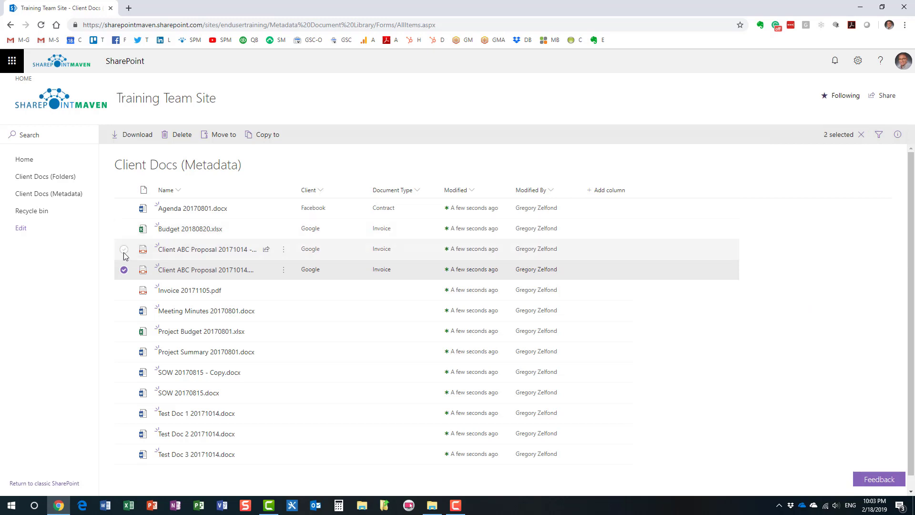
left_click(123, 269)
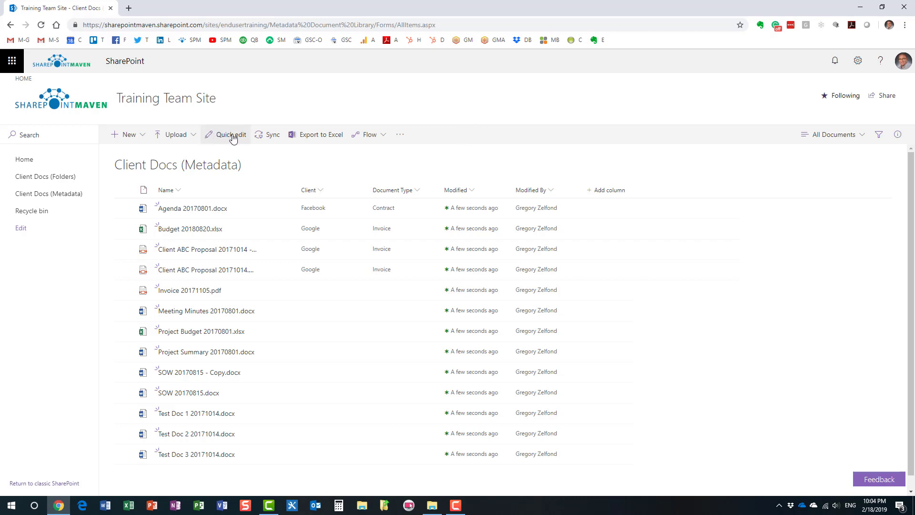
In Quick edit, tag Invoice 20171105 with Client Microsoft and Document Type Contract.
left_click(124, 208)
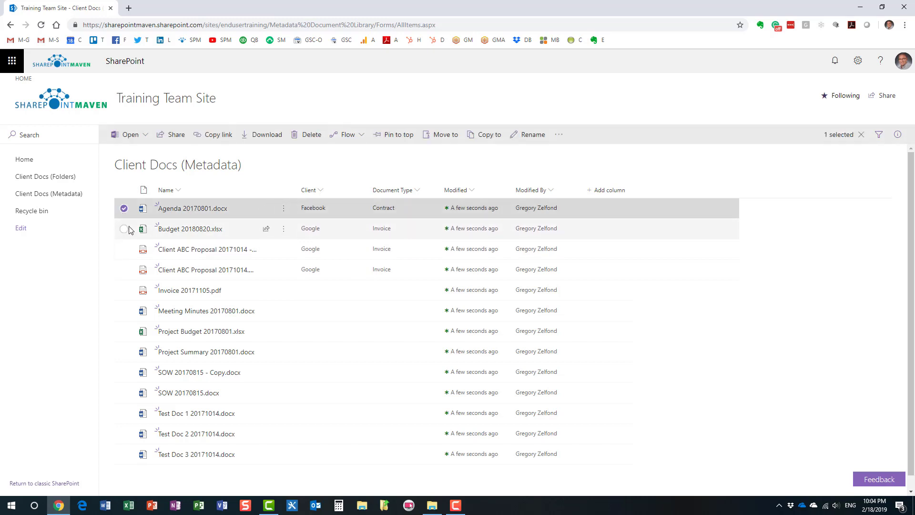
left_click(124, 209)
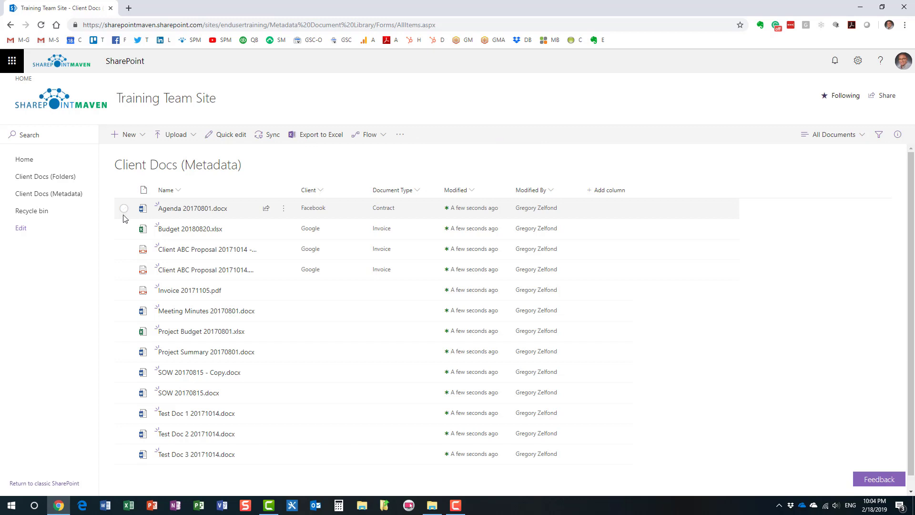
left_click(226, 138)
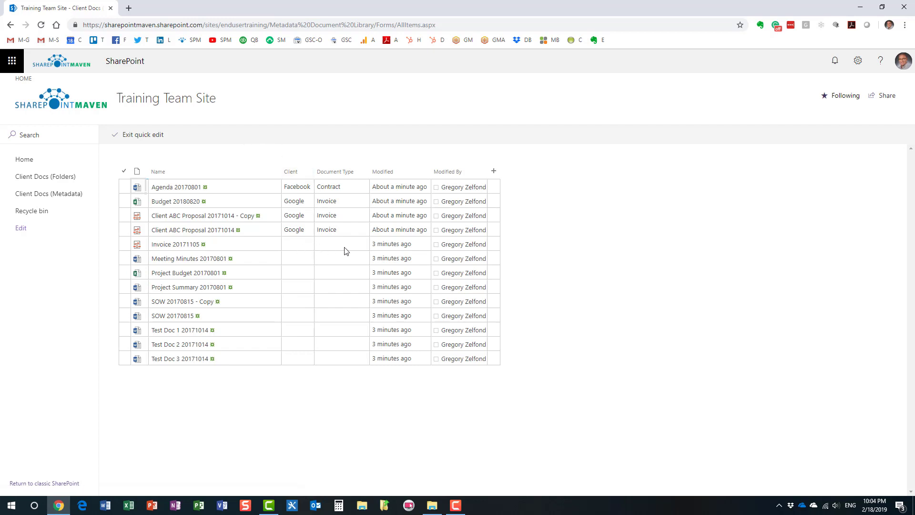
left_click(303, 246)
left_click(308, 245)
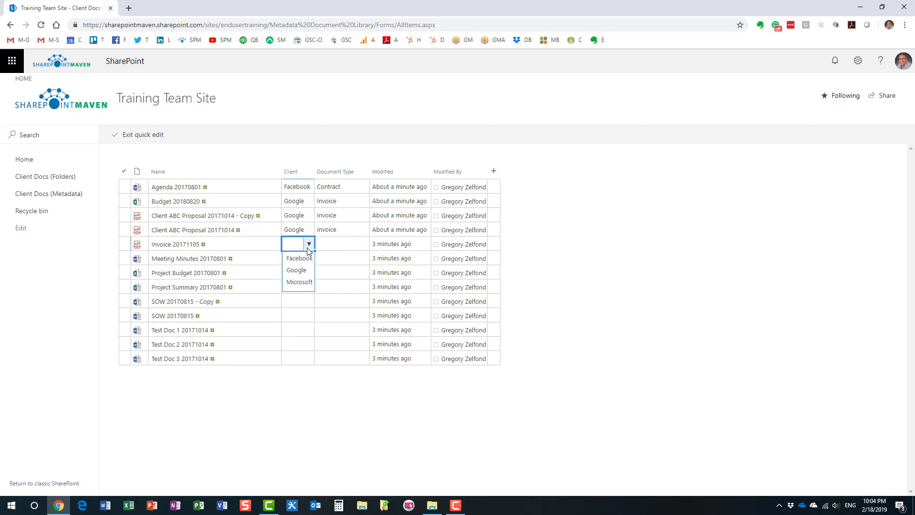
left_click(305, 283)
left_click(341, 245)
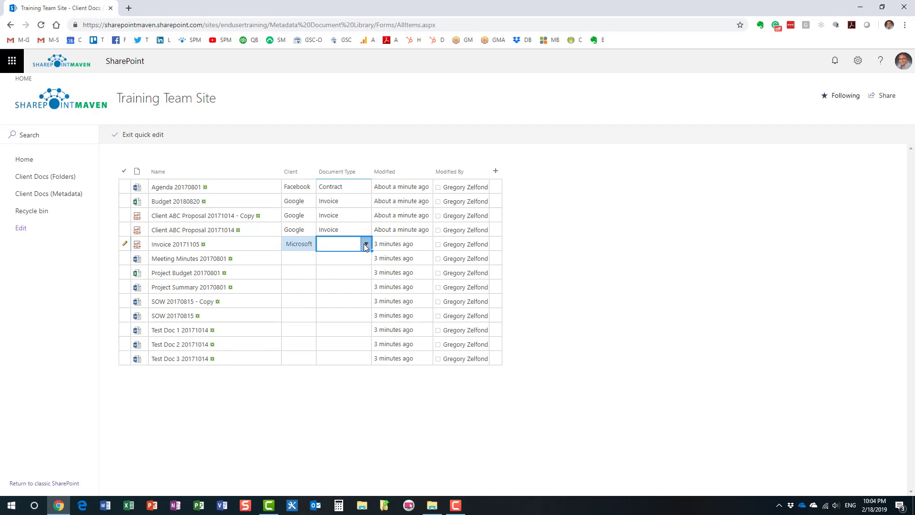
left_click(365, 245)
left_click(347, 262)
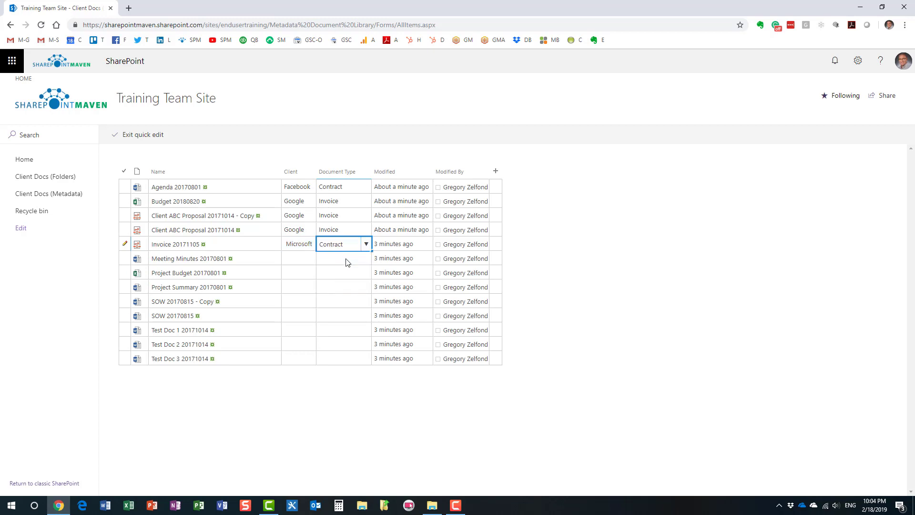
Tag Meeting Minutes with Client Google and Document Type Quote.
left_click(298, 258)
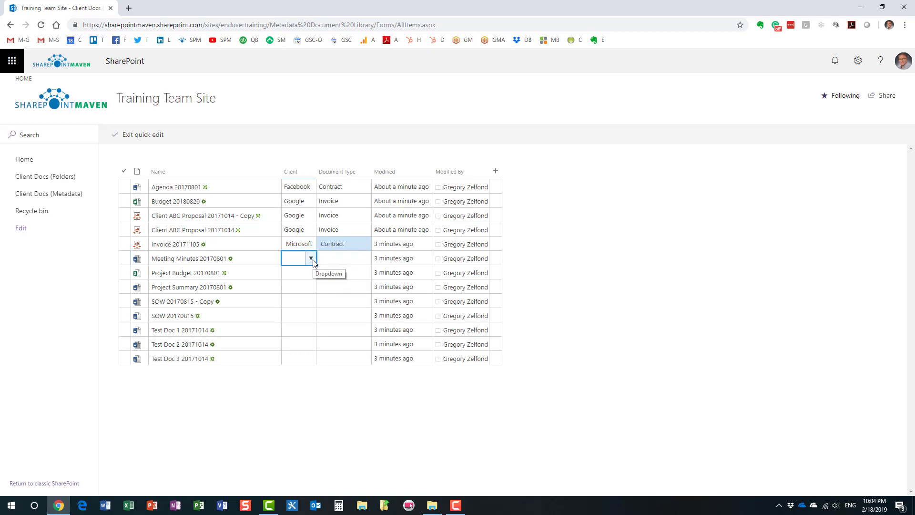
left_click(313, 259)
left_click(304, 284)
left_click(338, 259)
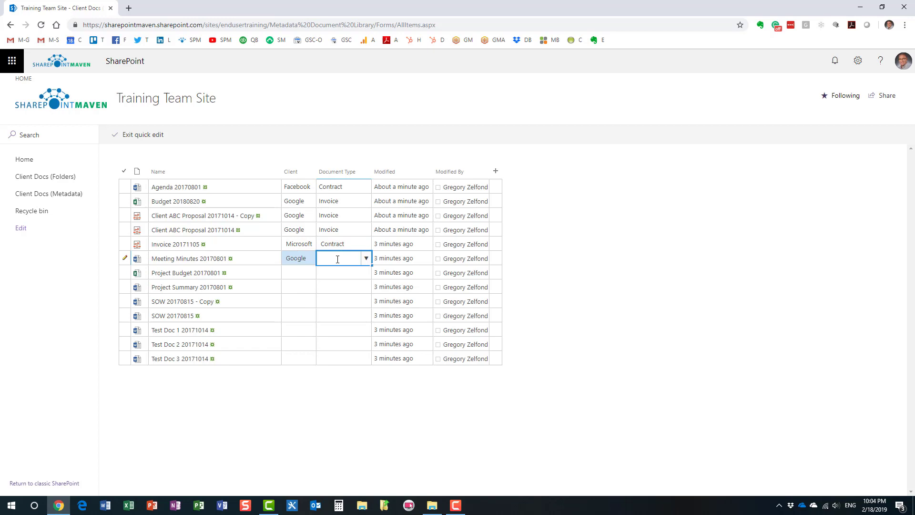
left_click(366, 258)
left_click(338, 297)
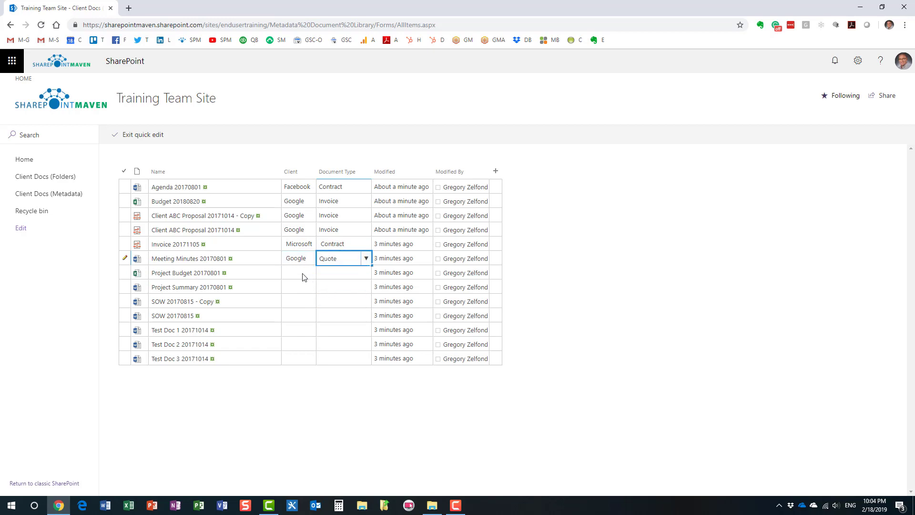
Tag Project Budget with Client Facebook and Document Type Invoice.
left_click(302, 273)
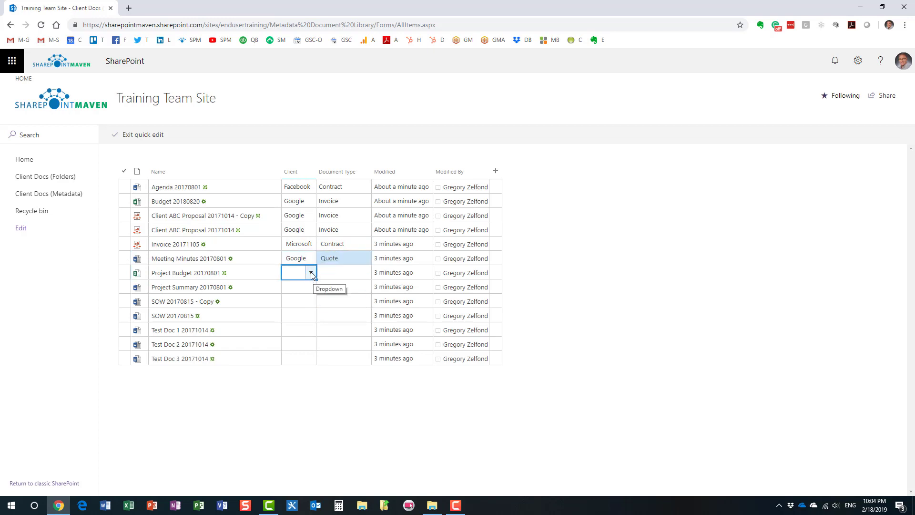
left_click(310, 273)
left_click(299, 287)
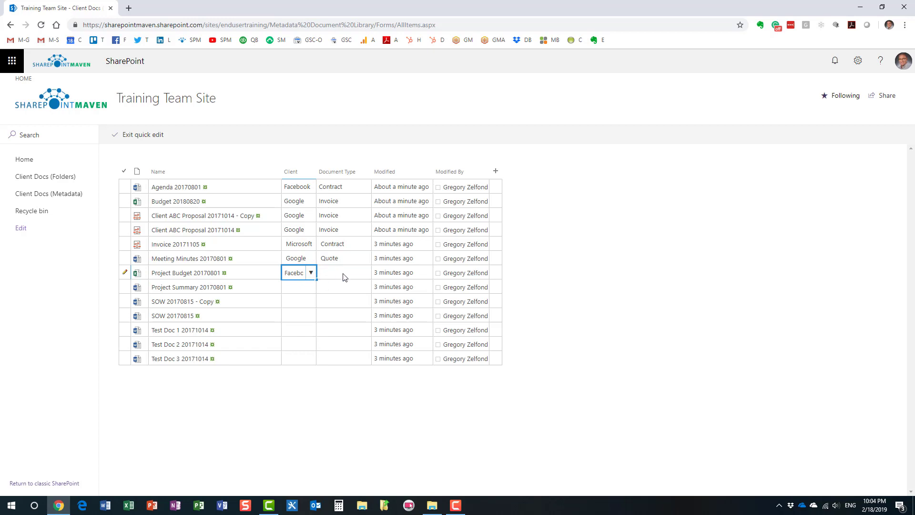
left_click(345, 275)
left_click(366, 273)
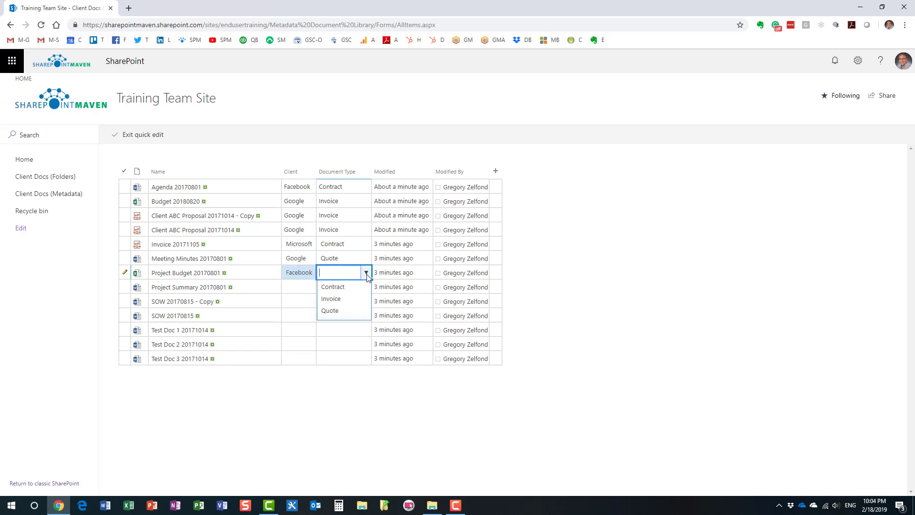
left_click(337, 300)
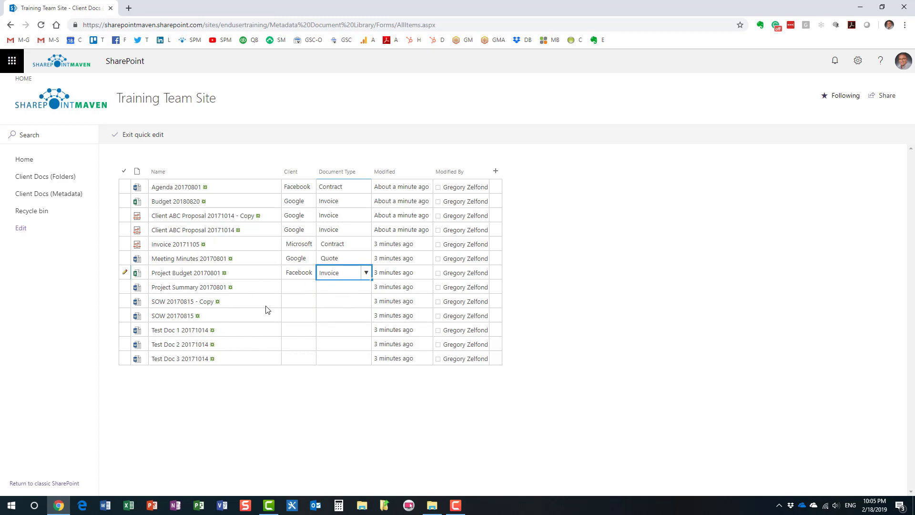
Fill Client Facebook and Document Type Invoice down from Project Budget to the Test Doc 3 row.
left_click(299, 274)
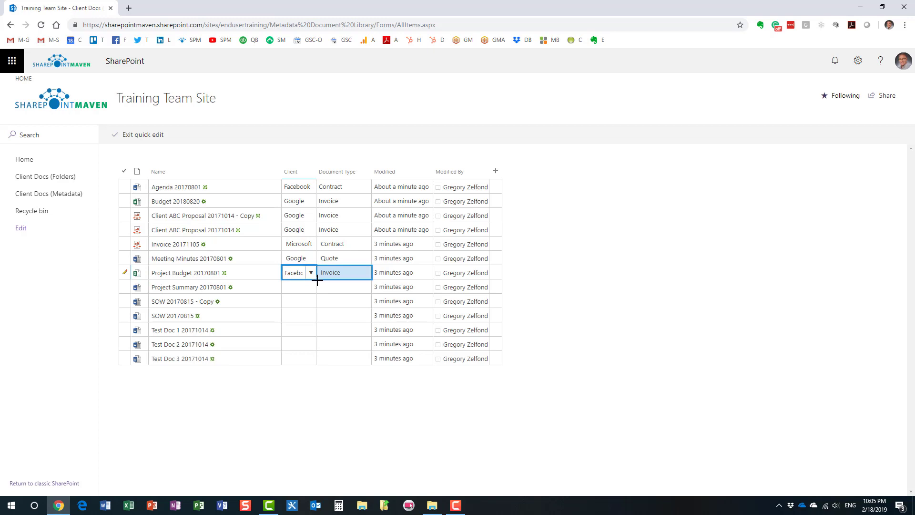
left_click_drag(316, 280, 314, 279)
left_click_drag(314, 279, 311, 358)
left_click(358, 274)
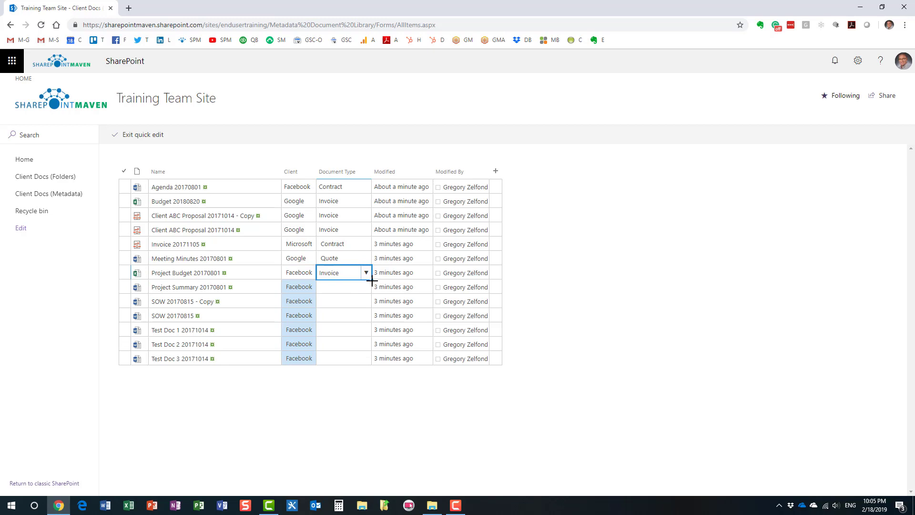
left_click_drag(371, 280, 374, 358)
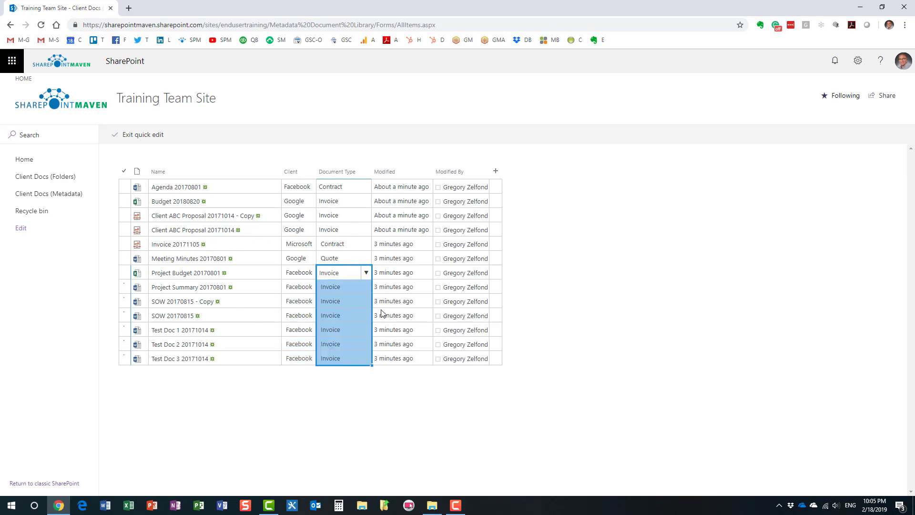
Exit Quick edit to return to the standard All Documents view.
left_click(135, 136)
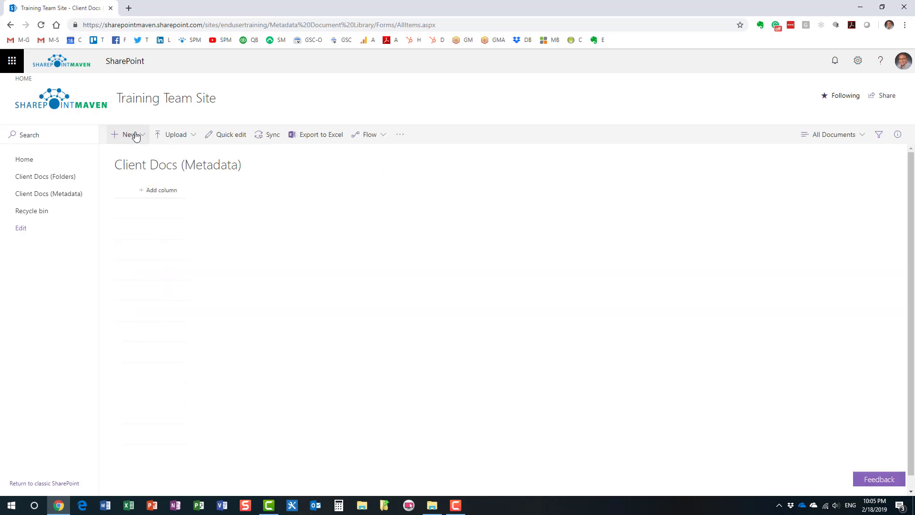